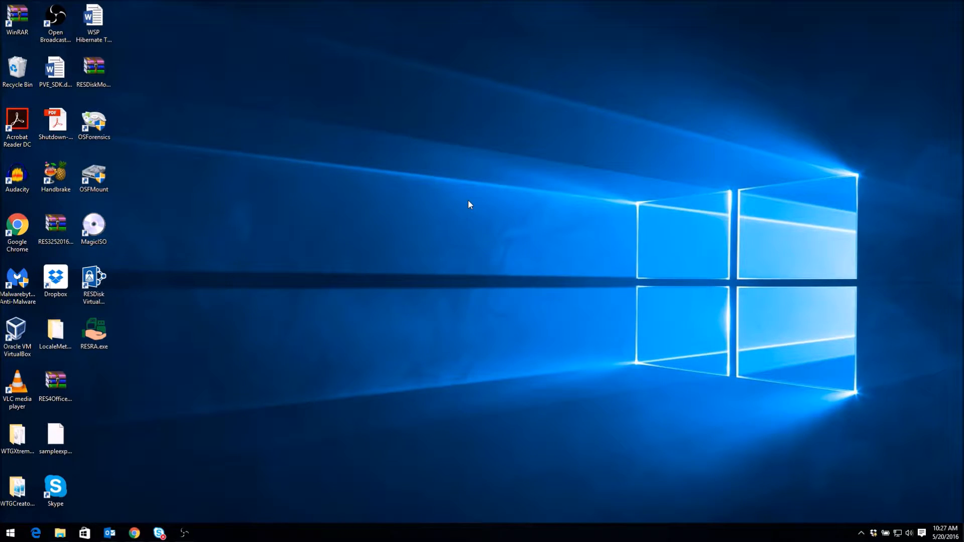
# Bring up the Windows Start menu to launch Microsoft Word
pyautogui.press('super')
pyautogui.press('super')
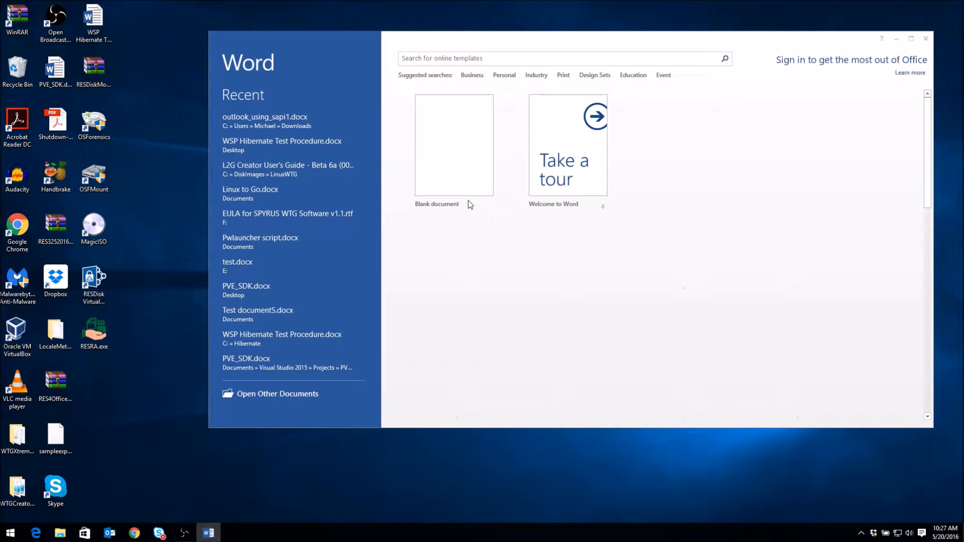
# Log in to NcryptNshare with the account password and create a new blank document
pyautogui.click(448, 278)
pyautogui.write('***')
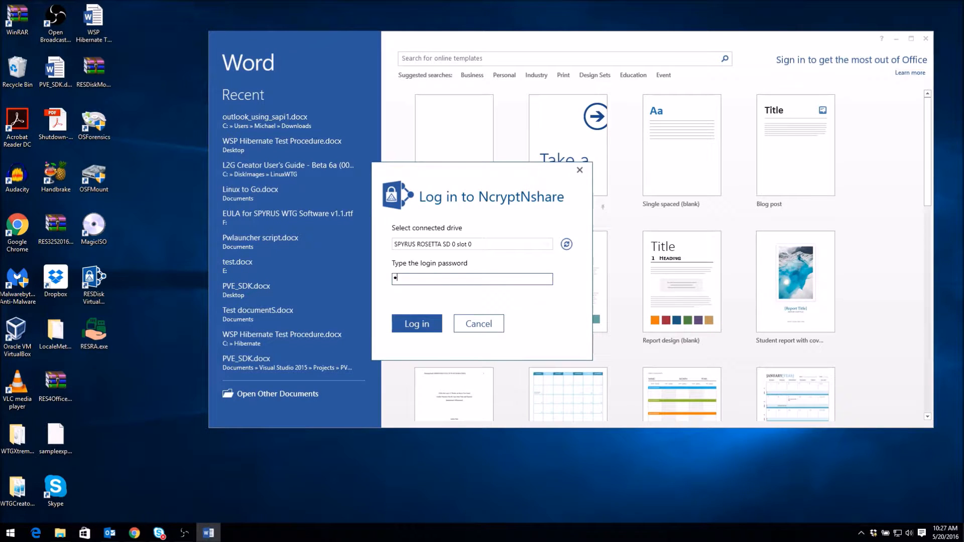
pyautogui.write('*******')
pyautogui.press('Return')
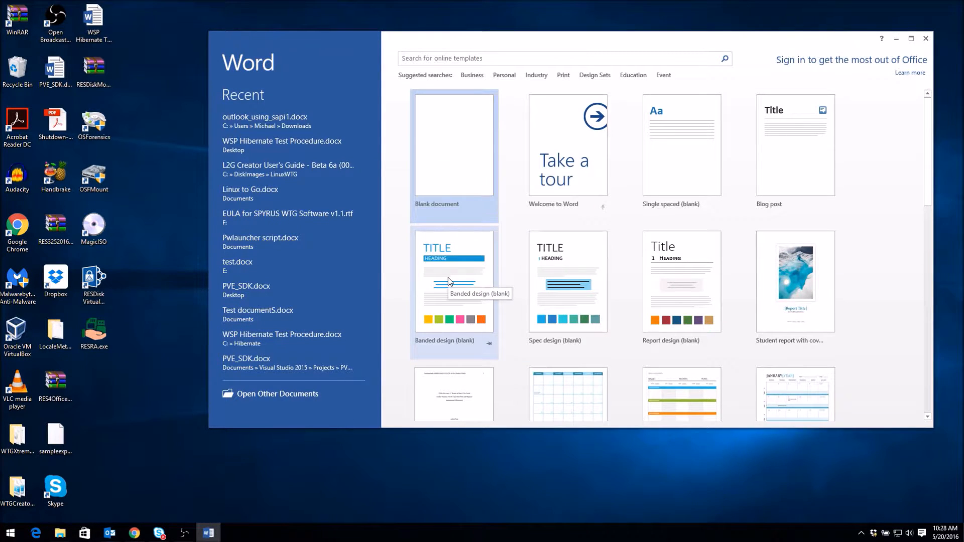
pyautogui.click(447, 124)
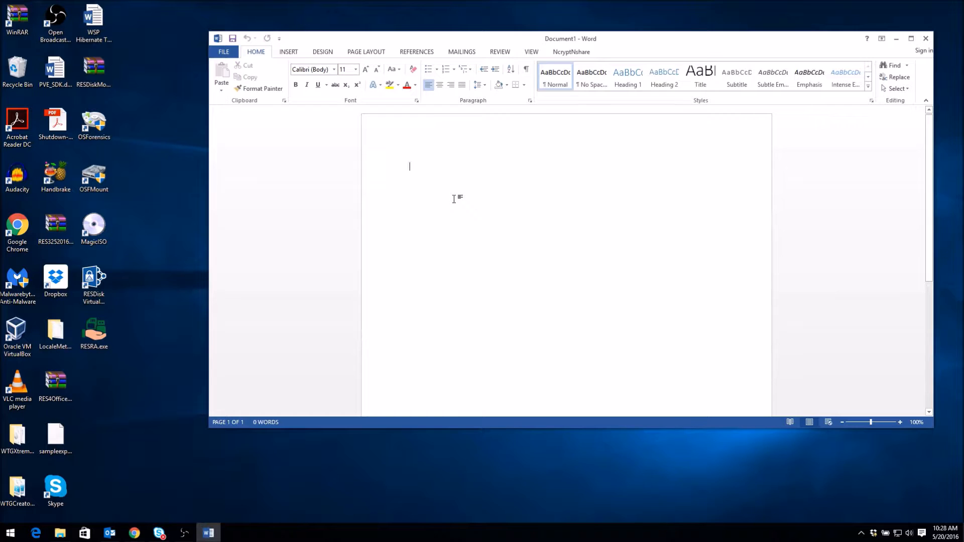
# Show the NcryptNshare ribbon with its encryption, contacts, settings and profile tools
pyautogui.click(574, 53)
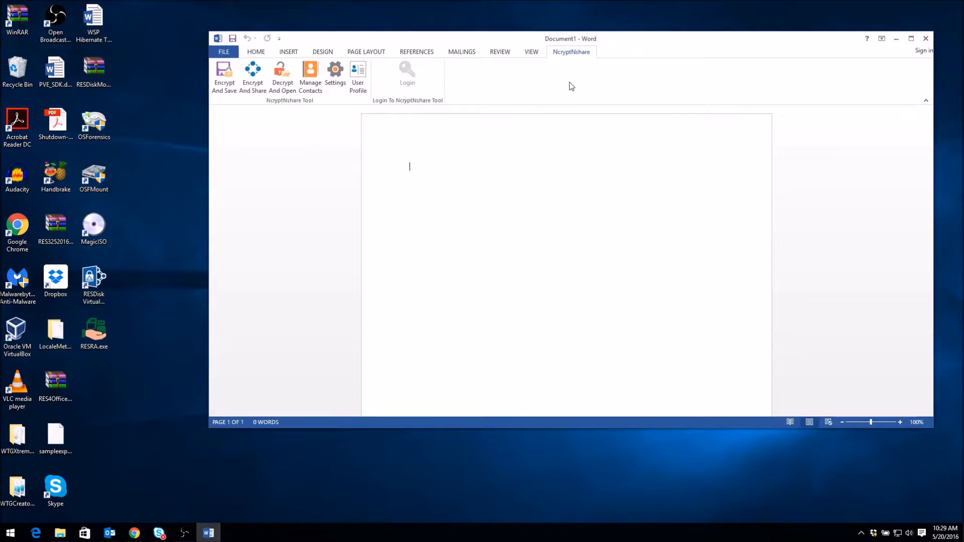
# Encrypt the blank document for sharing, saving it as test.docx instead of Document1
pyautogui.click(253, 76)
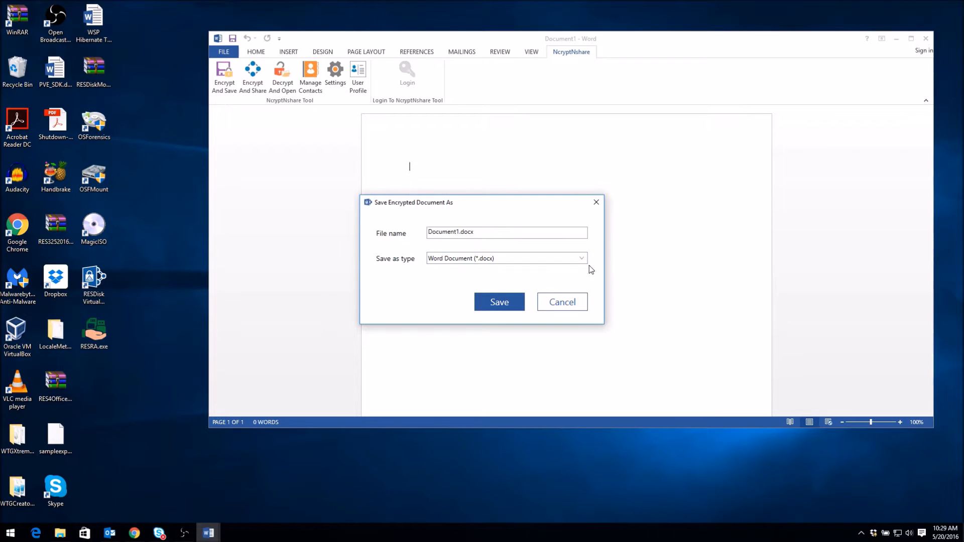
pyautogui.moveTo(458, 232); pyautogui.dragTo(424, 232)
pyautogui.write('test')
pyautogui.click(496, 305)
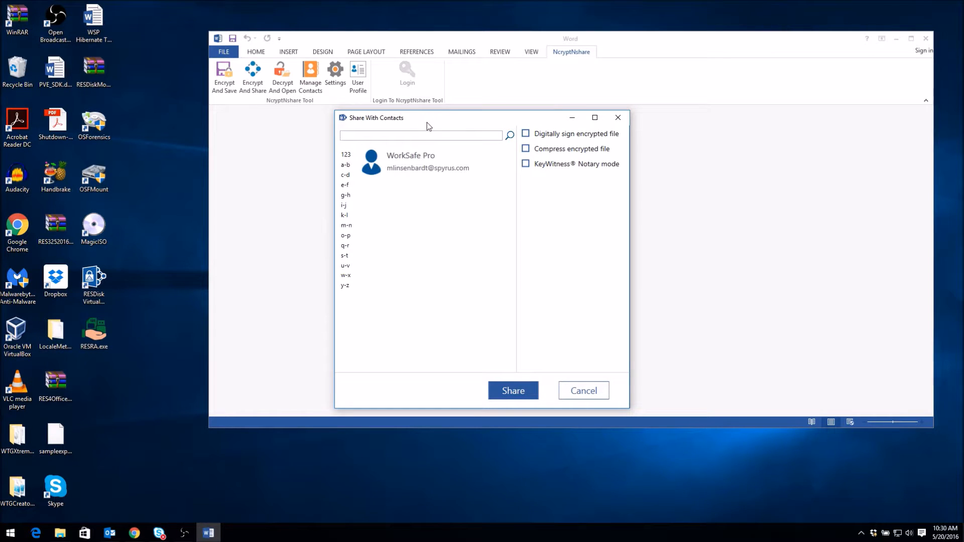
# Select the WorkSafe Pro contact with Digitally sign and KeyWitness Notary mode enabled
pyautogui.moveTo(427, 123); pyautogui.dragTo(473, 94)
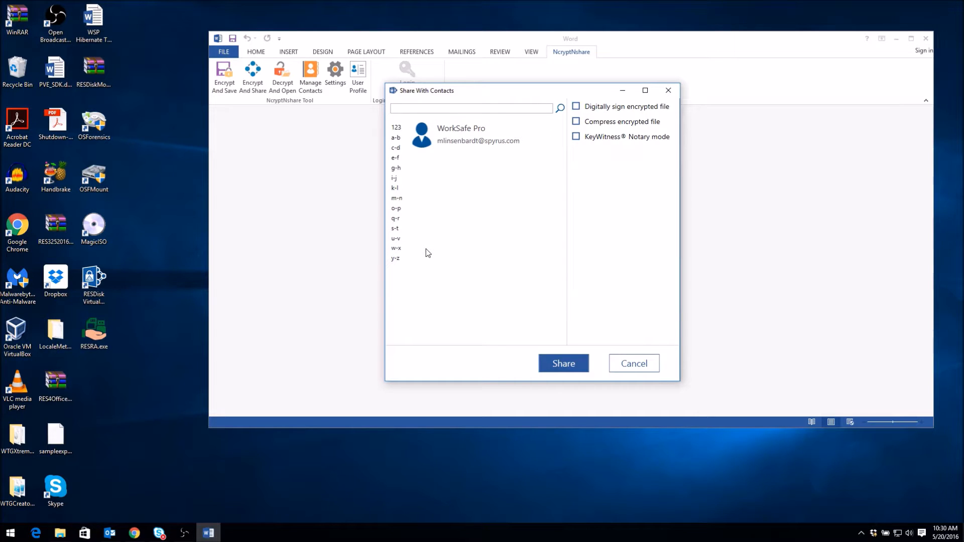
pyautogui.click(460, 134)
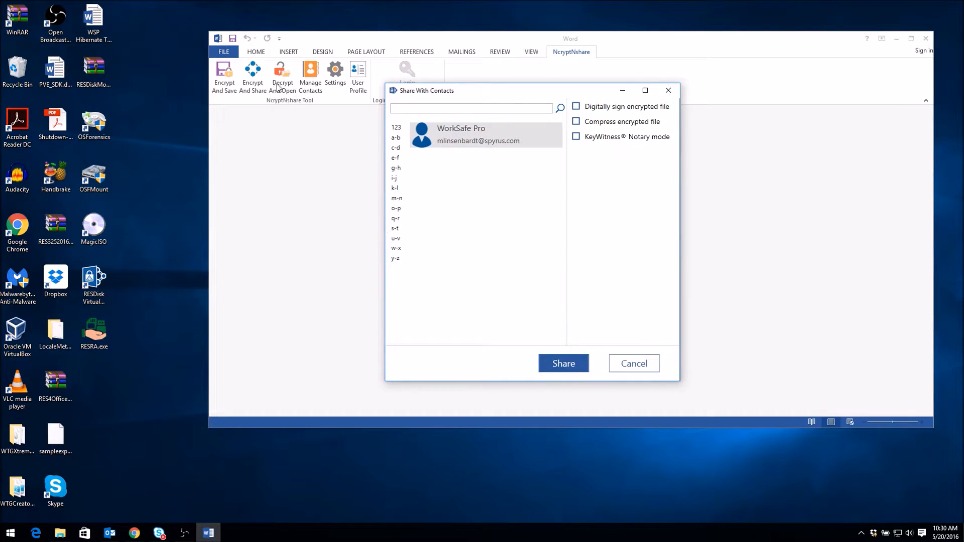
pyautogui.click(578, 109)
pyautogui.click(577, 138)
# Share the encrypted file by email, creating a draft with test.docx.crf attached
pyautogui.click(556, 365)
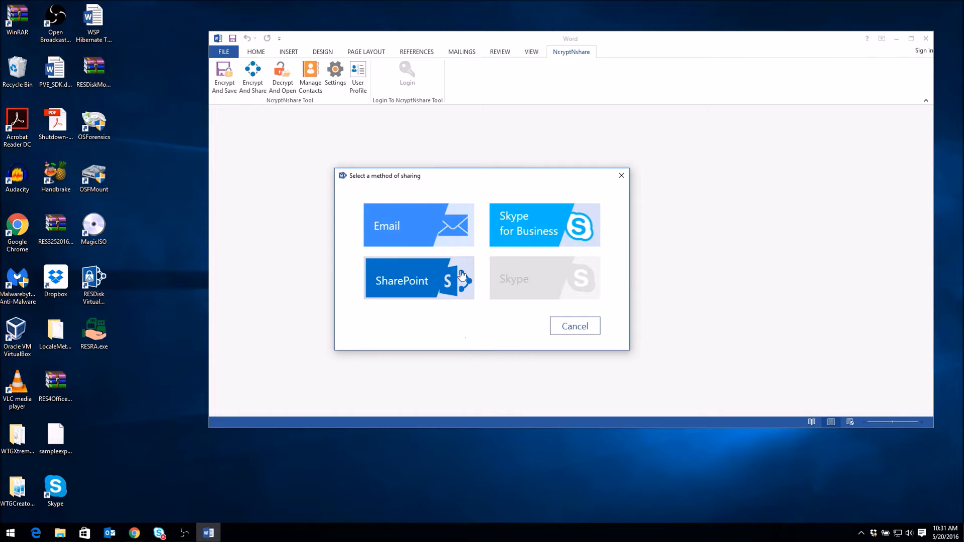
pyautogui.click(447, 234)
pyautogui.moveTo(537, 89); pyautogui.dragTo(542, 66)
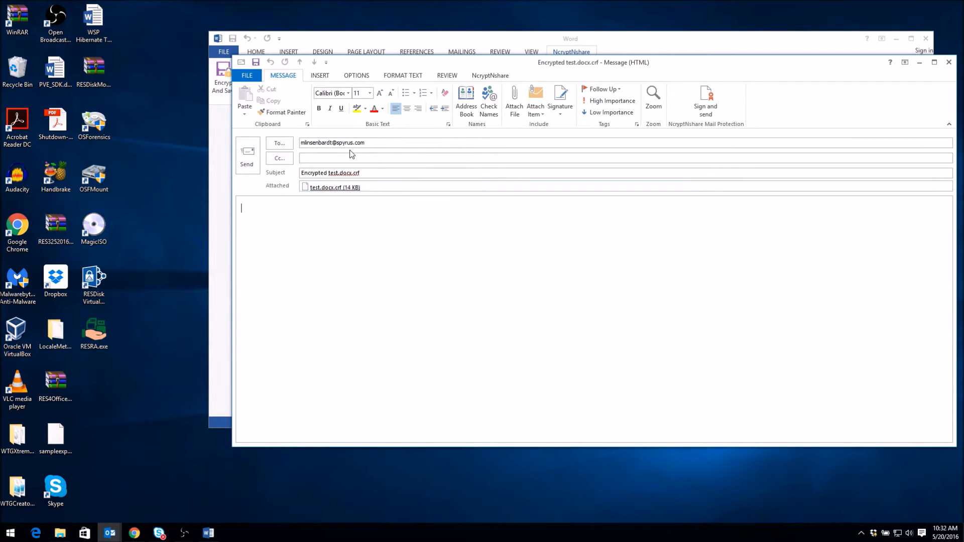
# Check the recipient address, finish the body as 'Test of Encrypt and Share' and send it
pyautogui.moveTo(373, 143); pyautogui.dragTo(290, 134)
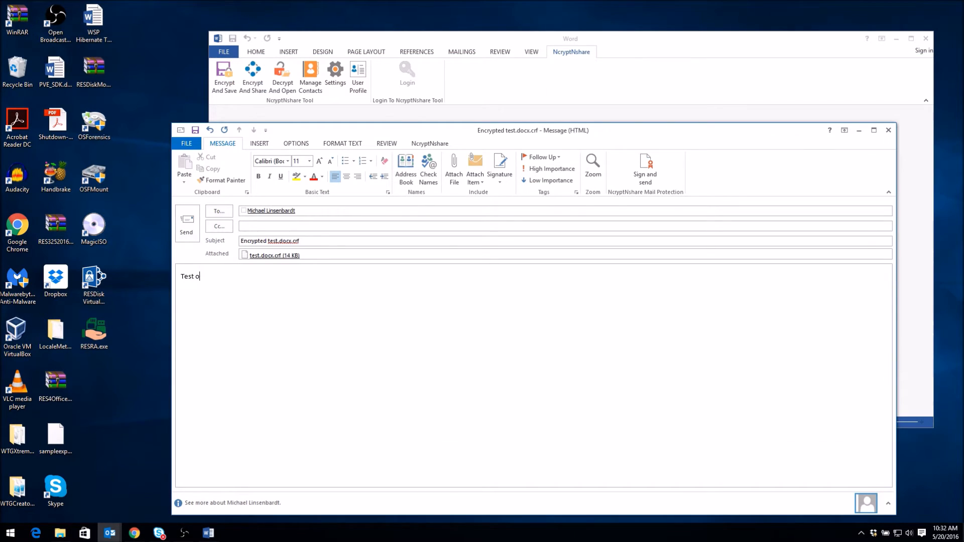
pyautogui.write('f Encrypt and Share')
pyautogui.moveTo(581, 129); pyautogui.dragTo(592, 77)
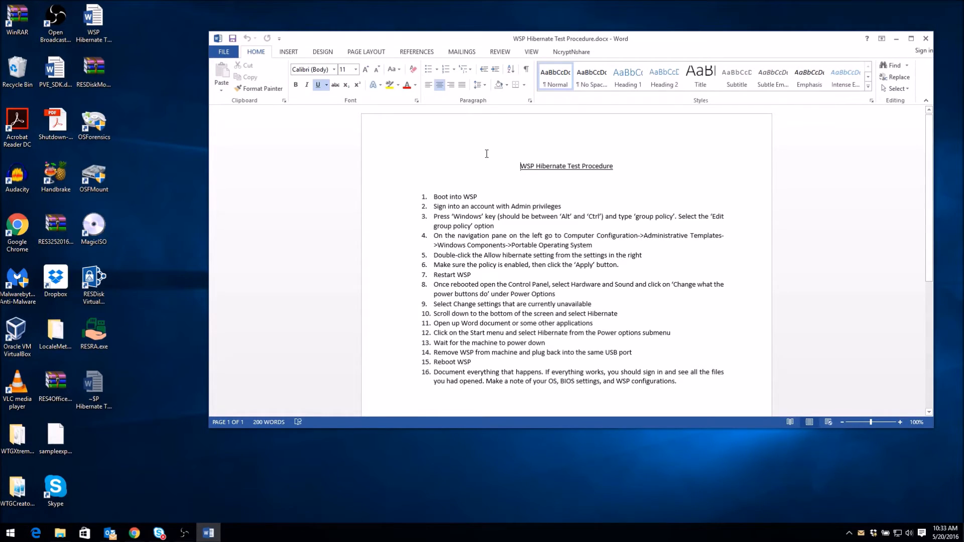
# Encrypt and save WSP Hibernate Test Procedure.docx to the Desktop
pyautogui.click(571, 52)
pyautogui.click(225, 76)
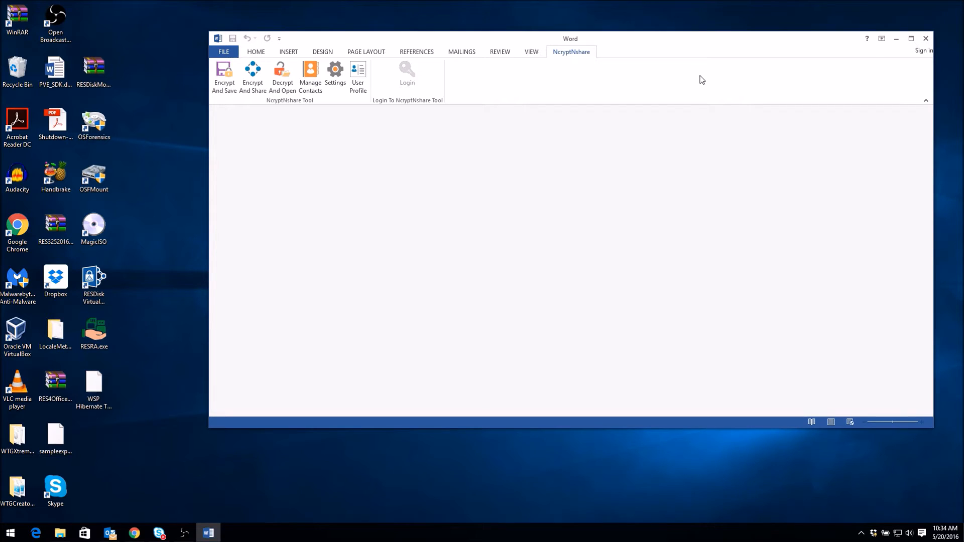
# Decrypt and open WSP Hibernate Test Procedure.docx.crf from the Desktop
pyautogui.click(288, 78)
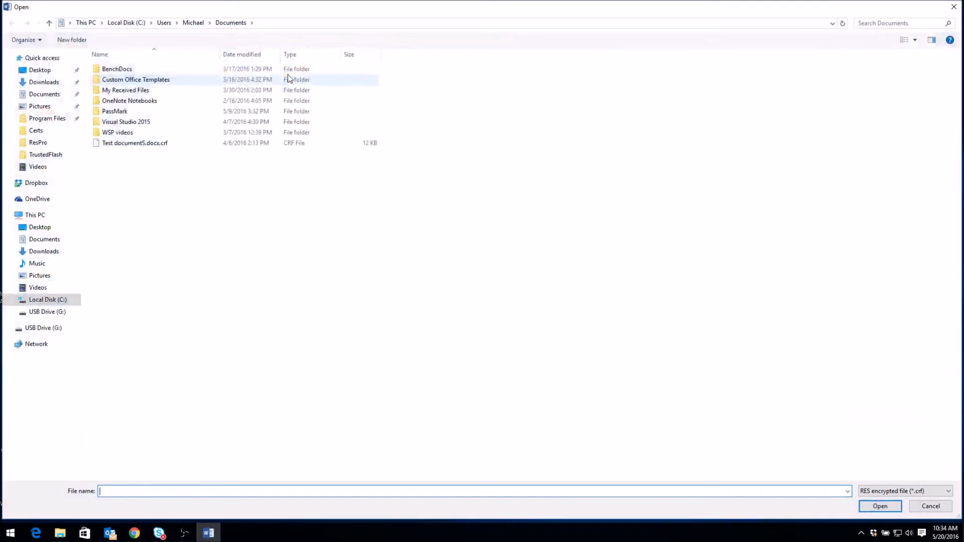
pyautogui.click(44, 229)
pyautogui.click(177, 101)
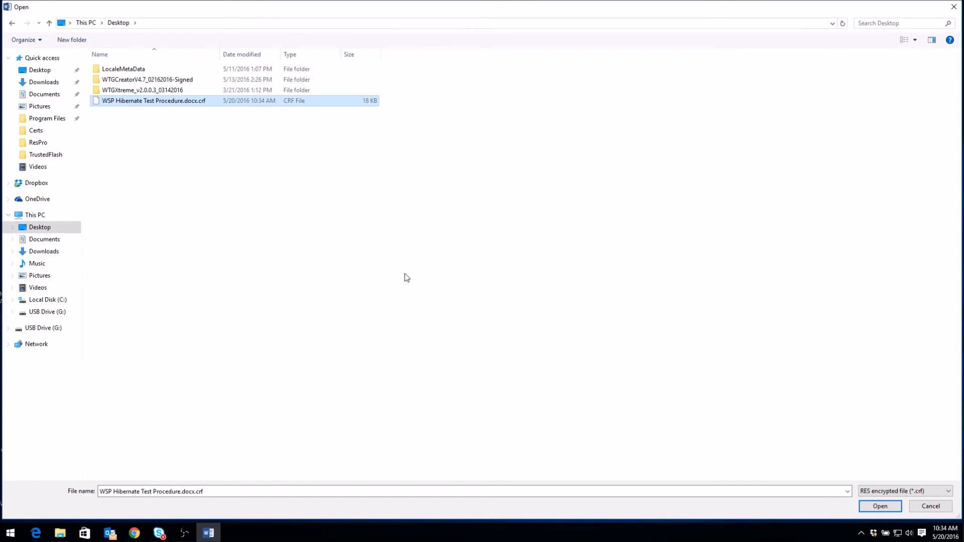
pyautogui.click(880, 506)
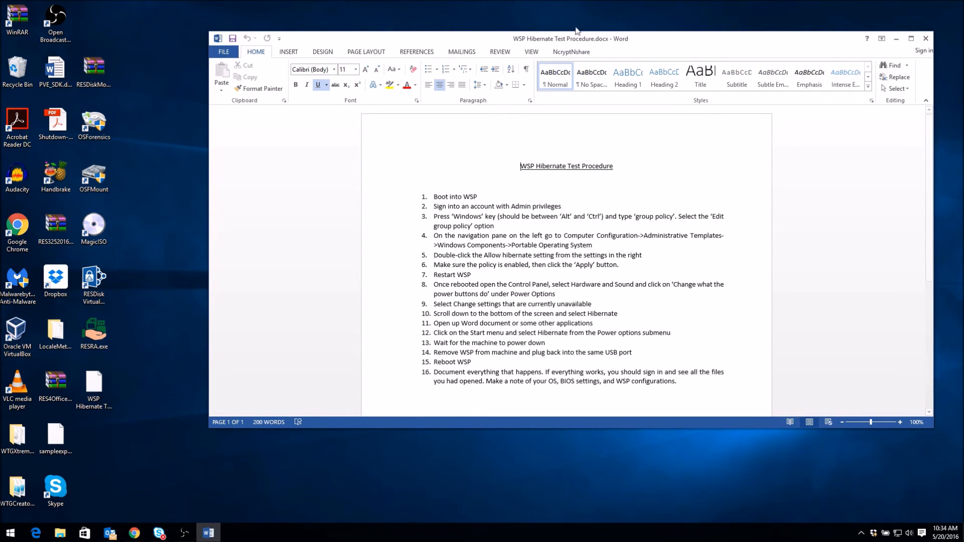
# Review the NcryptNshare Manage Settings dialog and close it without changes
pyautogui.click(573, 54)
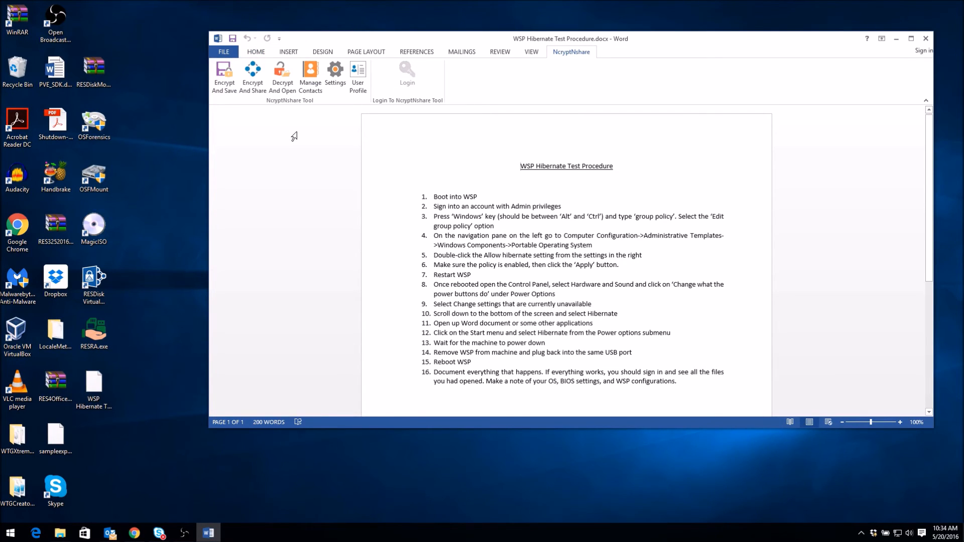
pyautogui.click(341, 74)
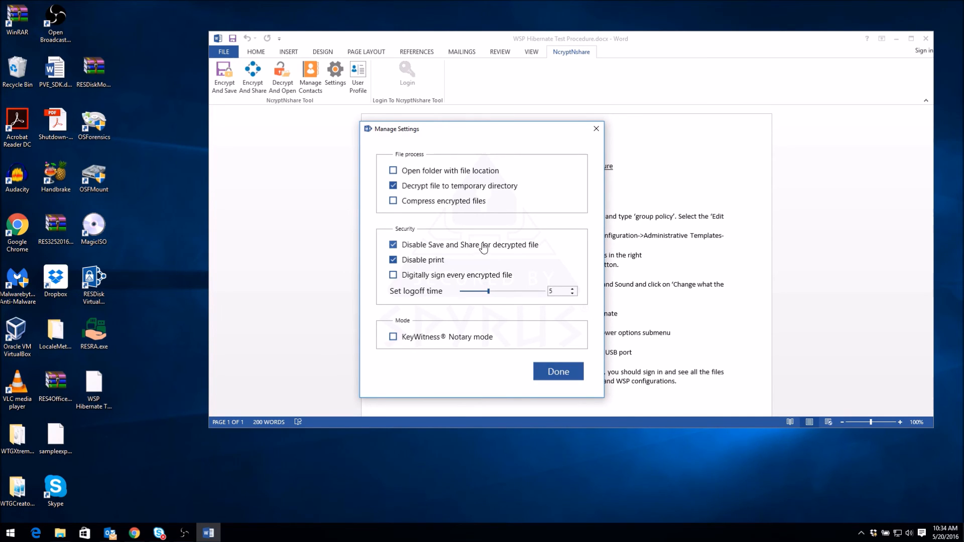
pyautogui.click(596, 129)
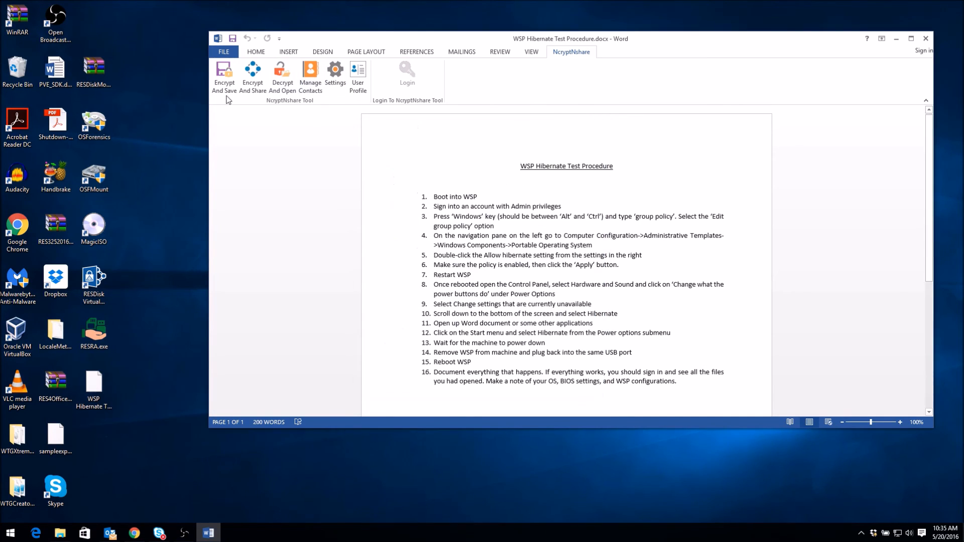